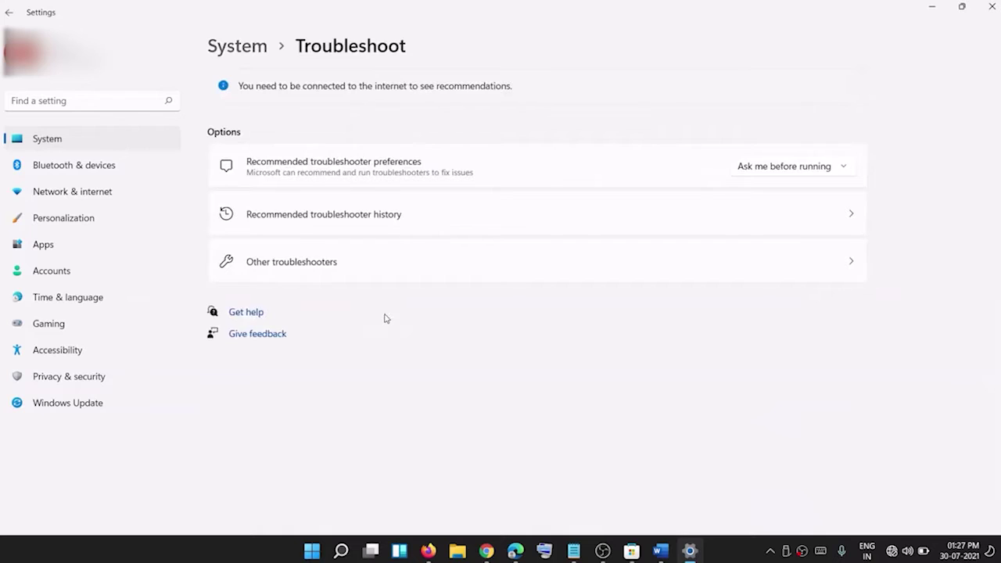
Run the Windows Store Apps troubleshooter from the other troubleshooters.
click(323, 262)
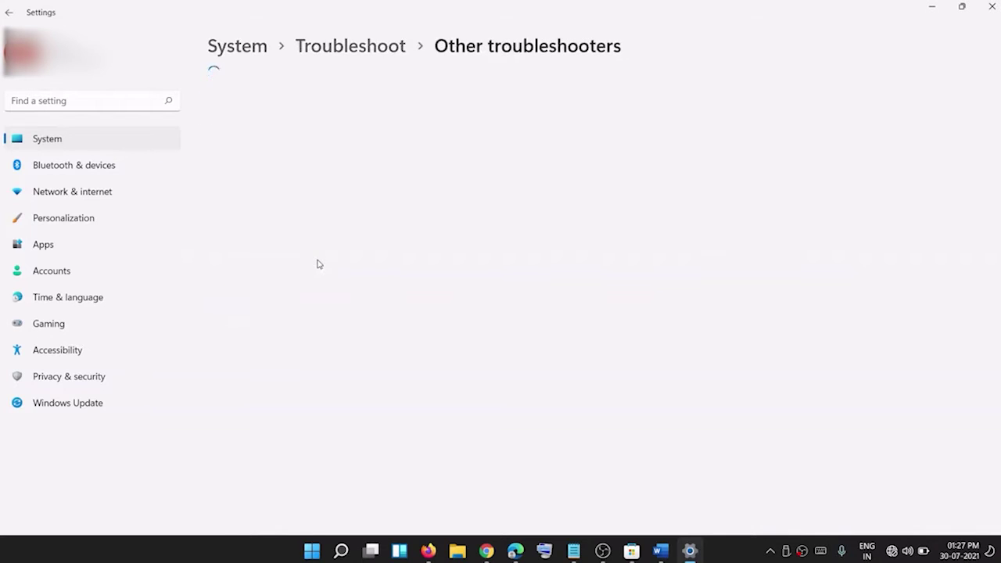
scroll(411, 352, down, 5)
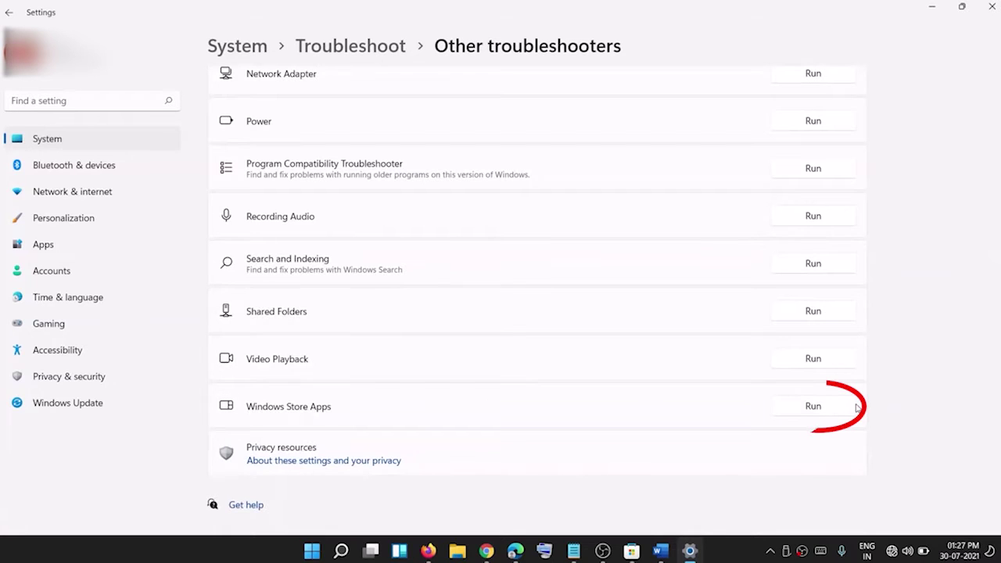
click(824, 411)
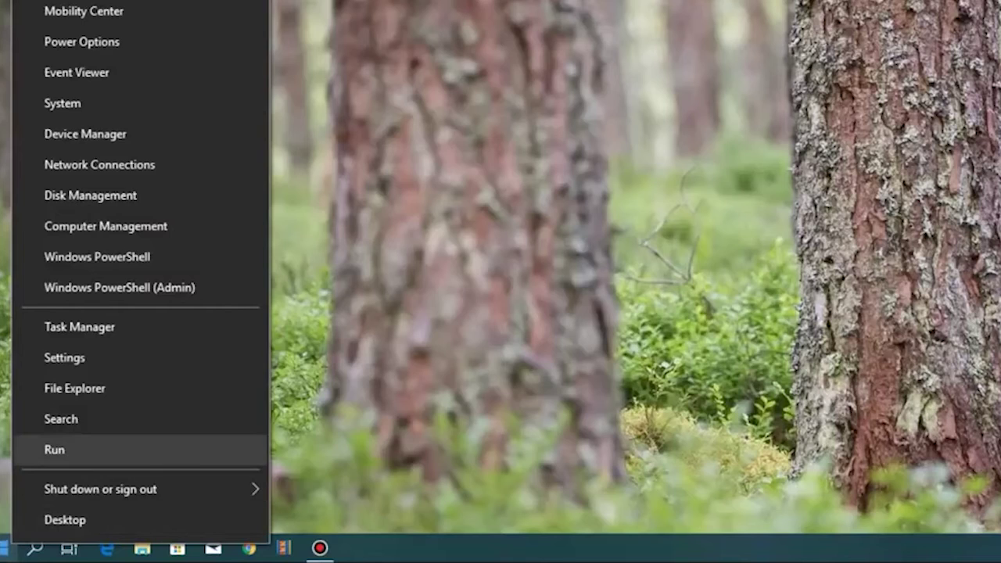
Reset the Microsoft Store cache by executing wsreset through the Run dialog.
key(r)
text(ws)
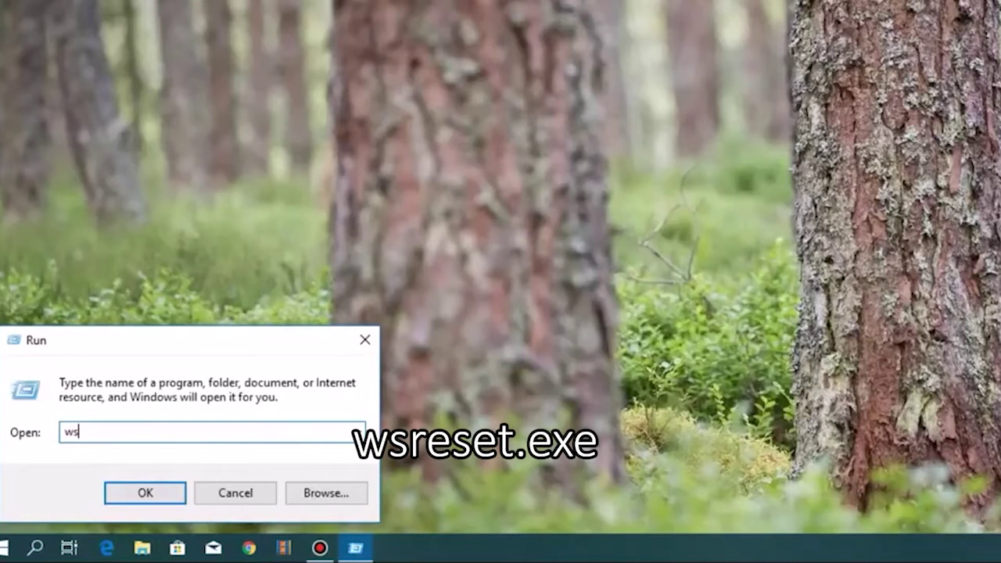
text(reset)
key(Return)
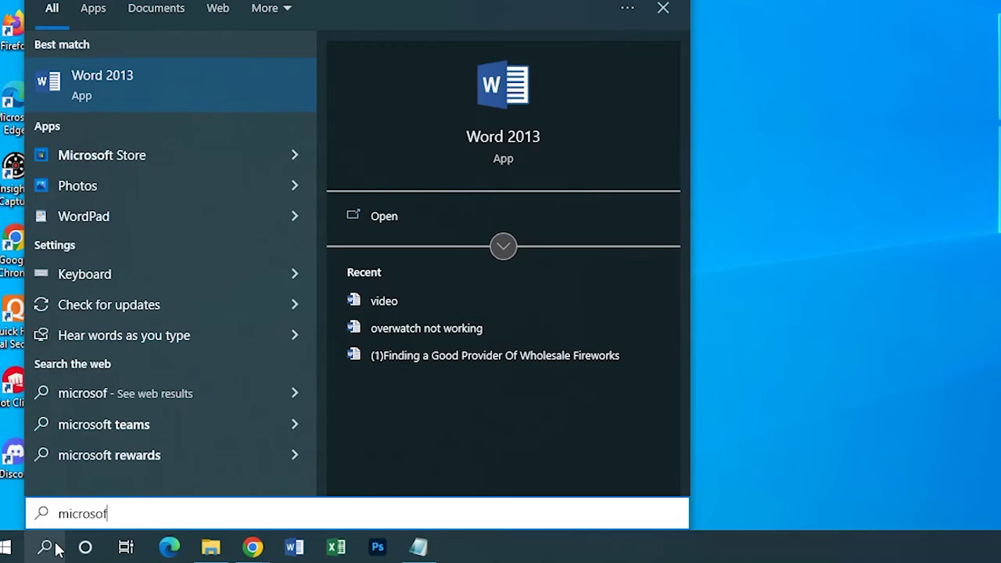
Search Windows for Microsoft Store, go to its app settings and repair the app.
key(BackSpace)
text(ft s)
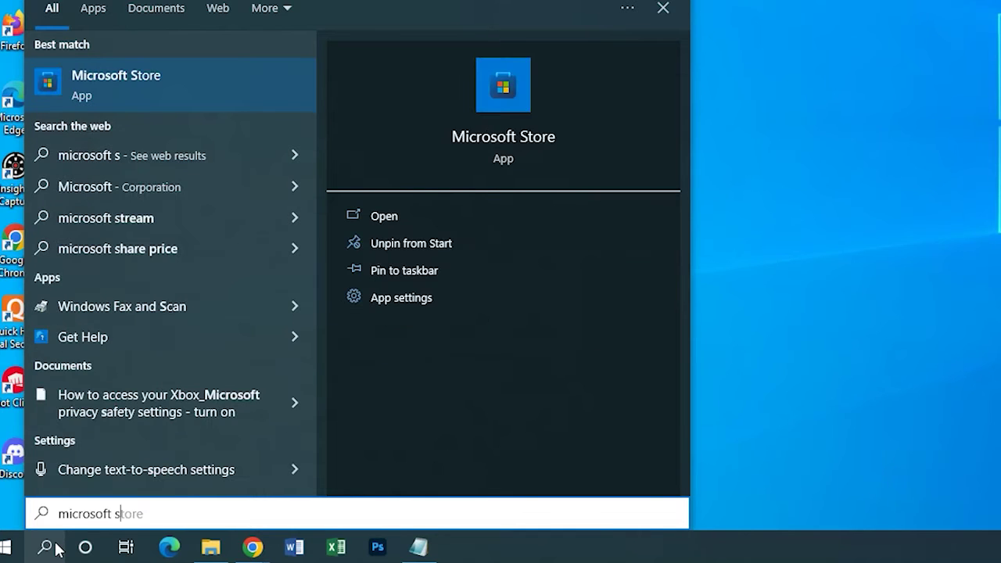
right_click(145, 78)
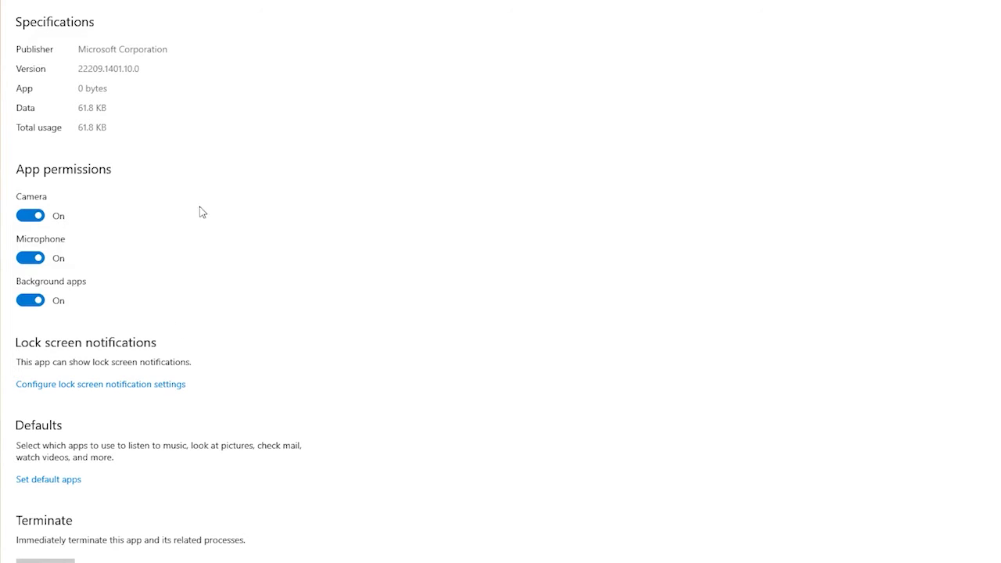
scroll(506, 70, down, 5)
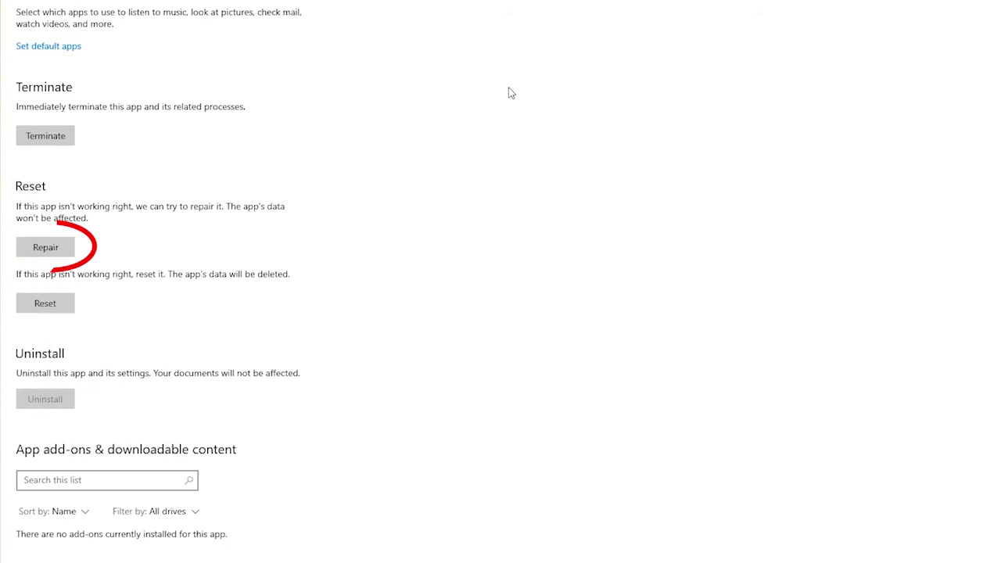
click(45, 249)
scroll(179, 456, up, 5)
scroll(269, 437, down, 5)
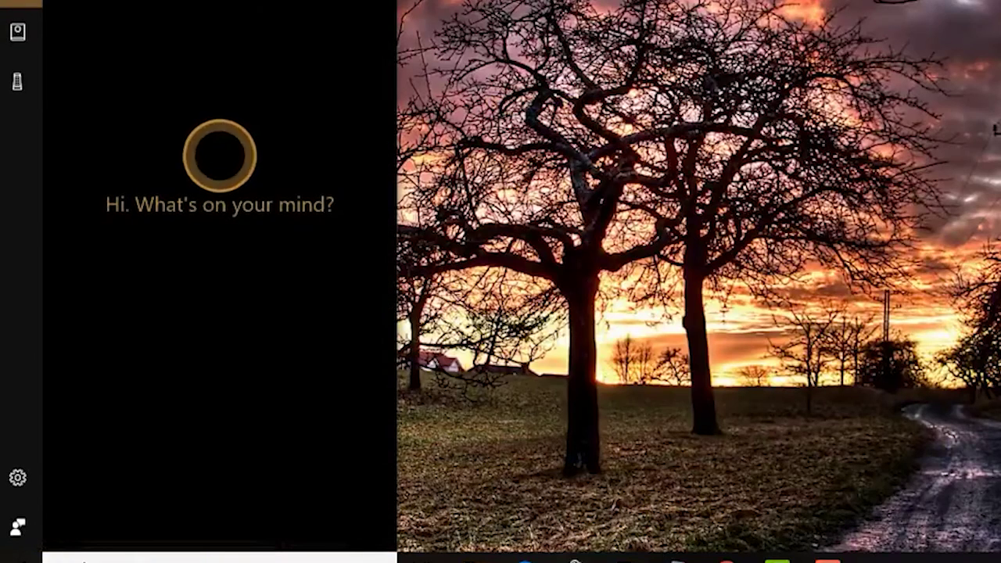
Search Windows for powershell and start Windows PowerShell as administrator.
text(powers)
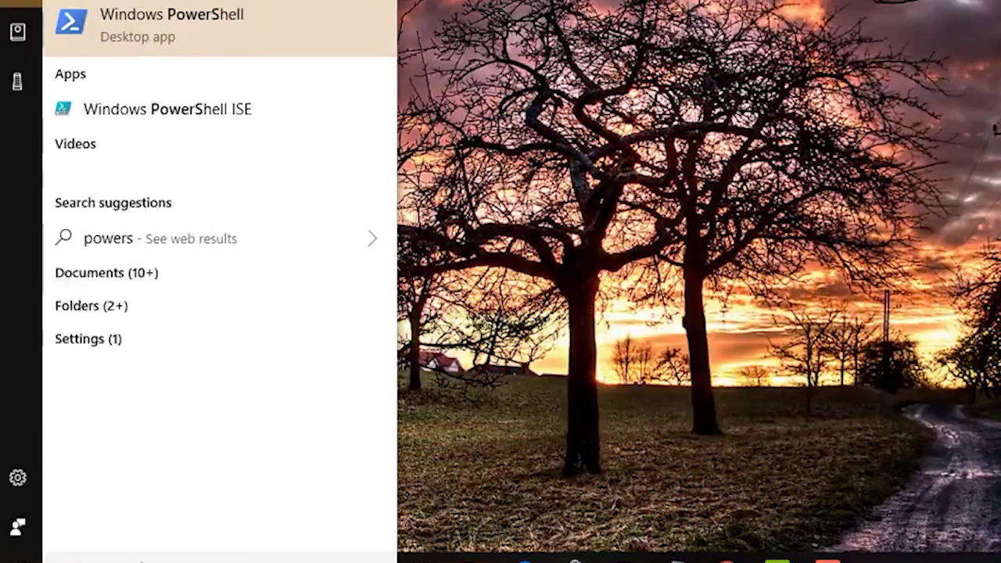
text(hell)
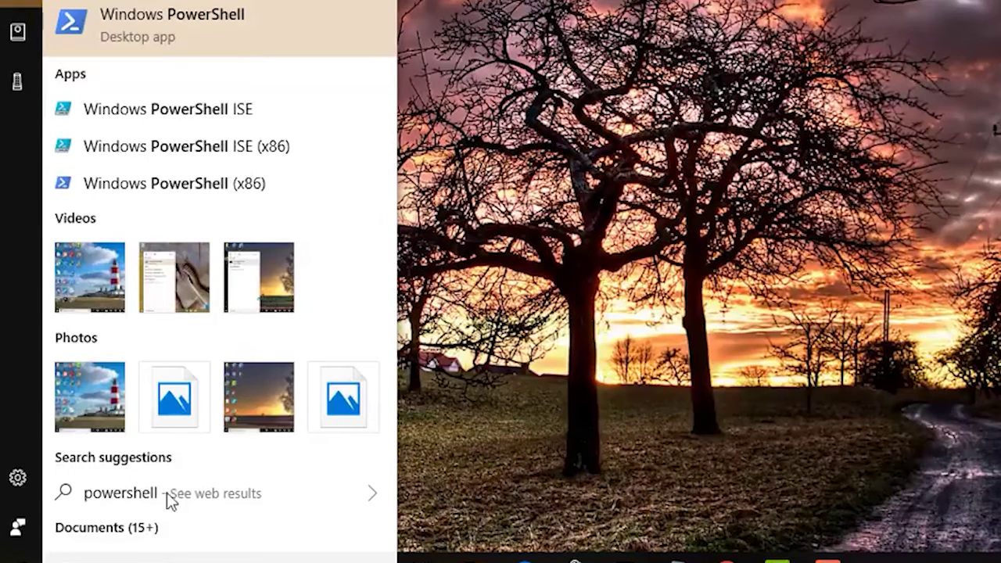
right_click(191, 28)
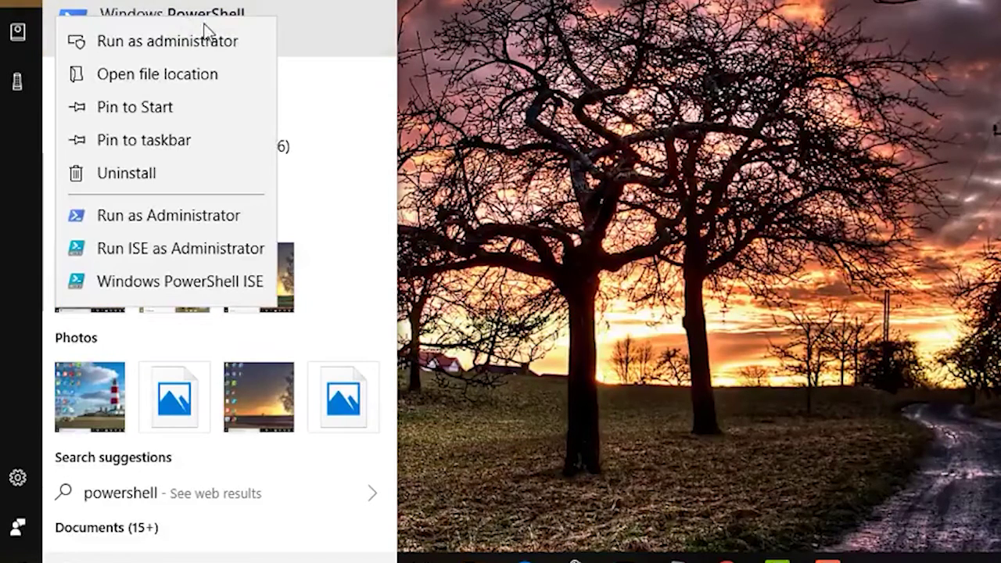
click(243, 42)
List the app packages of all users with the command get-AppxPackage -allUsers.
text(get-AppxPac)
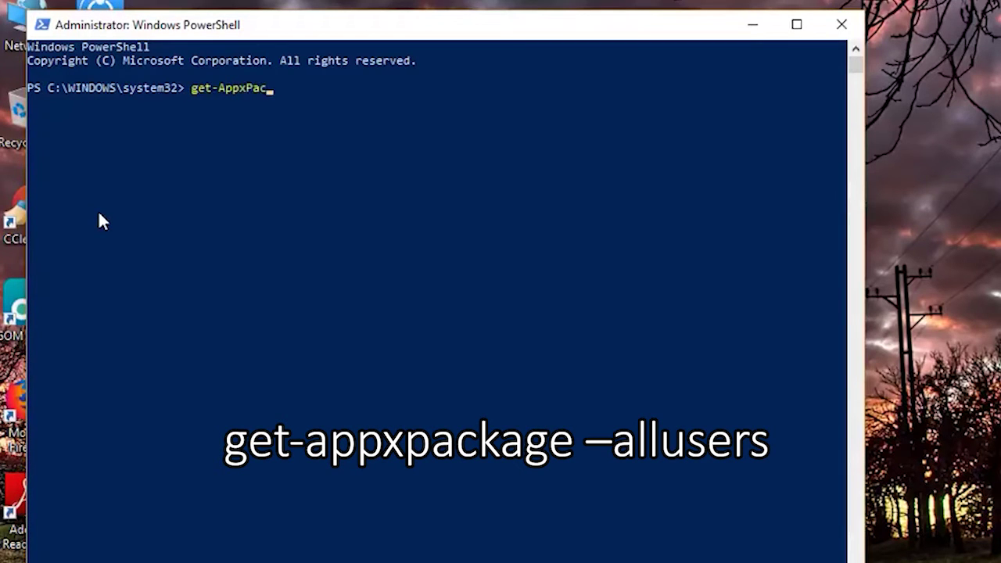
text(kage -all)
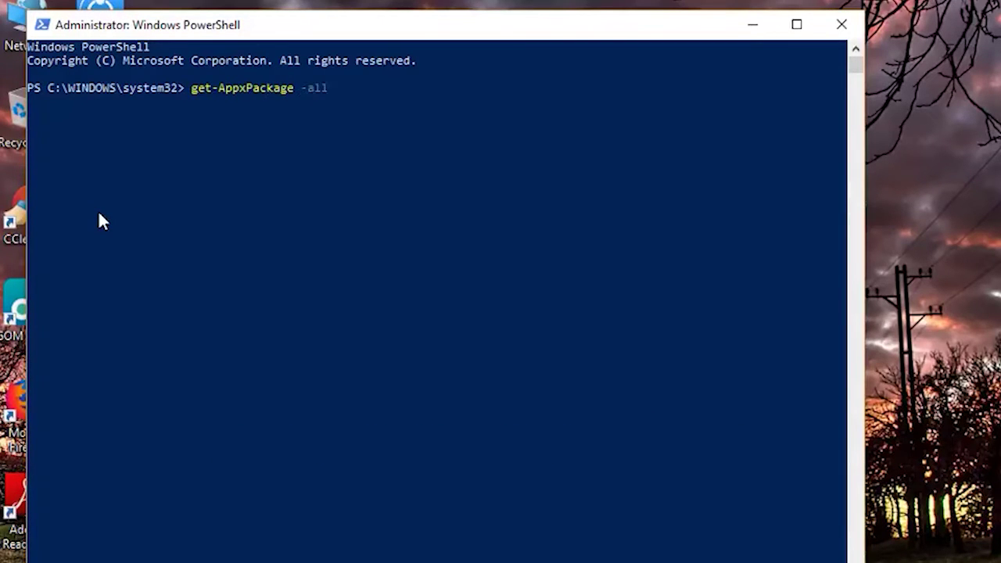
text(Users)
key(Return)
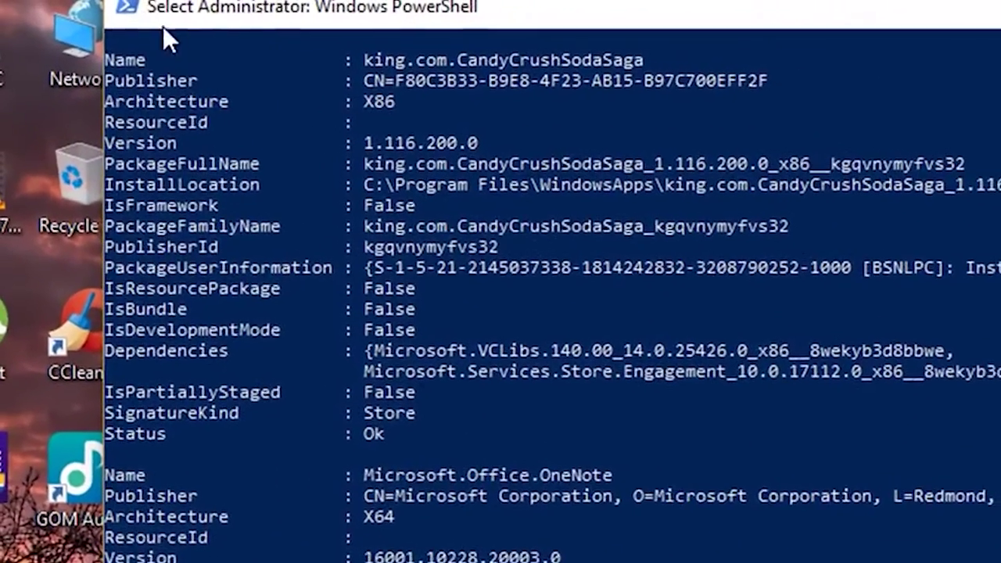
Find microsoft.windowsstore in the PowerShell package listing and close the Find dialog.
click(56, 2)
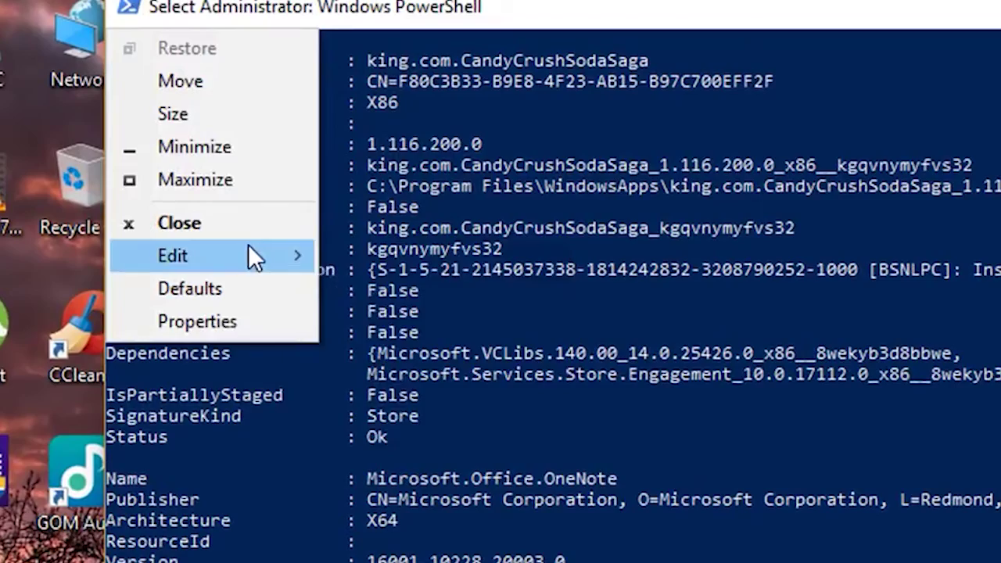
mouse_move(248, 243)
click(388, 420)
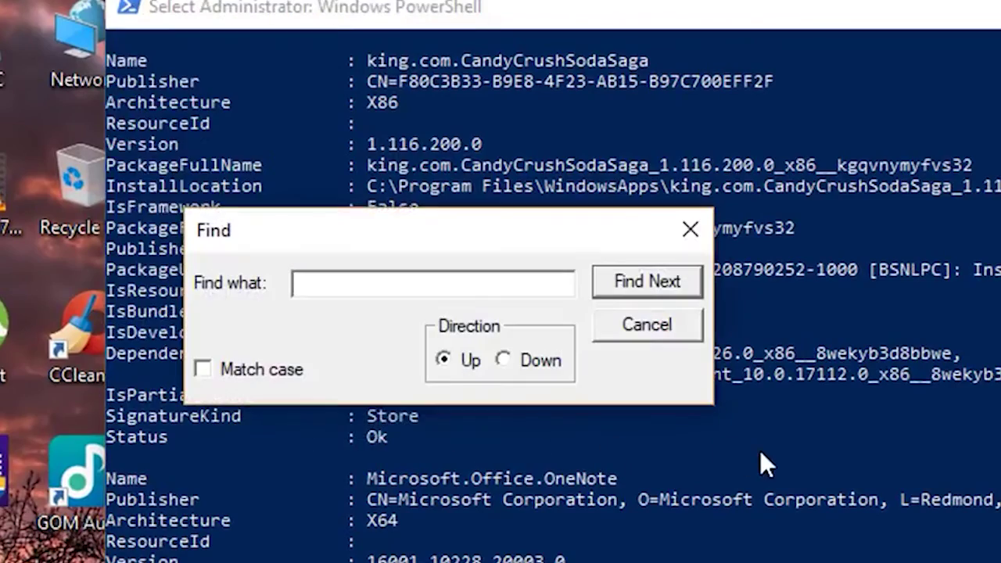
text(microsoft.windowsstore)
key(Return)
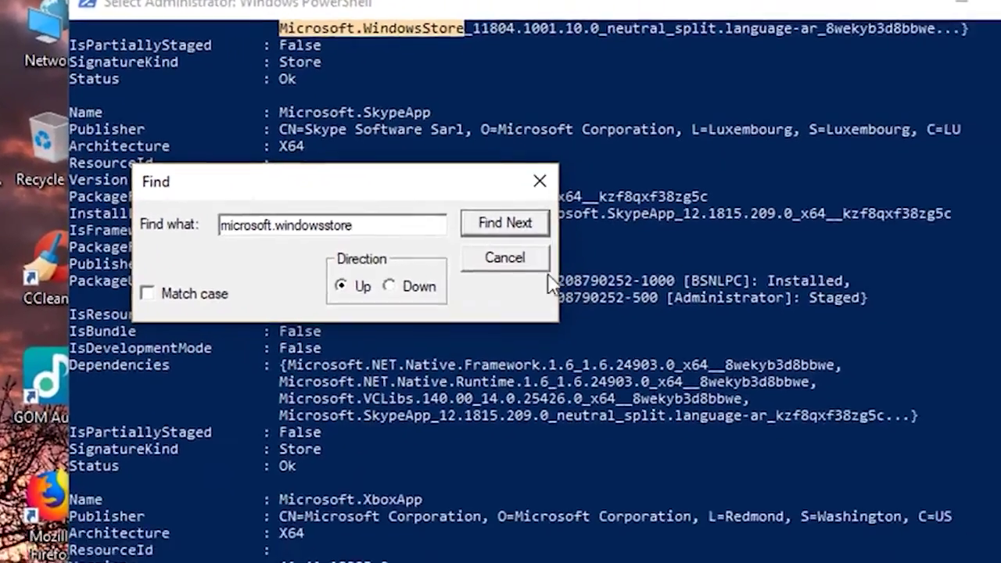
click(540, 180)
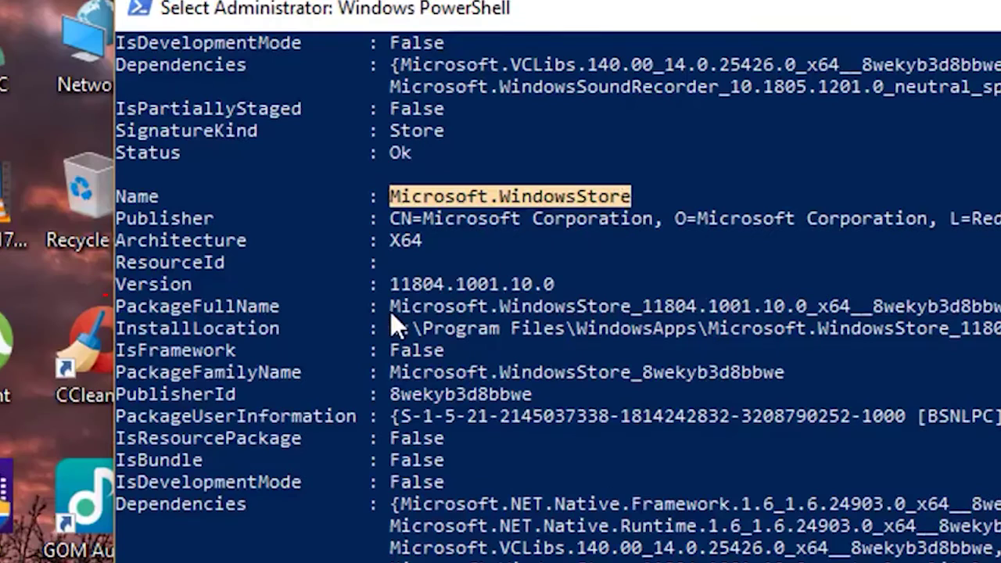
Copy the PackageFullName value of the Microsoft.WindowsStore package.
drag(390, 311, 999, 307)
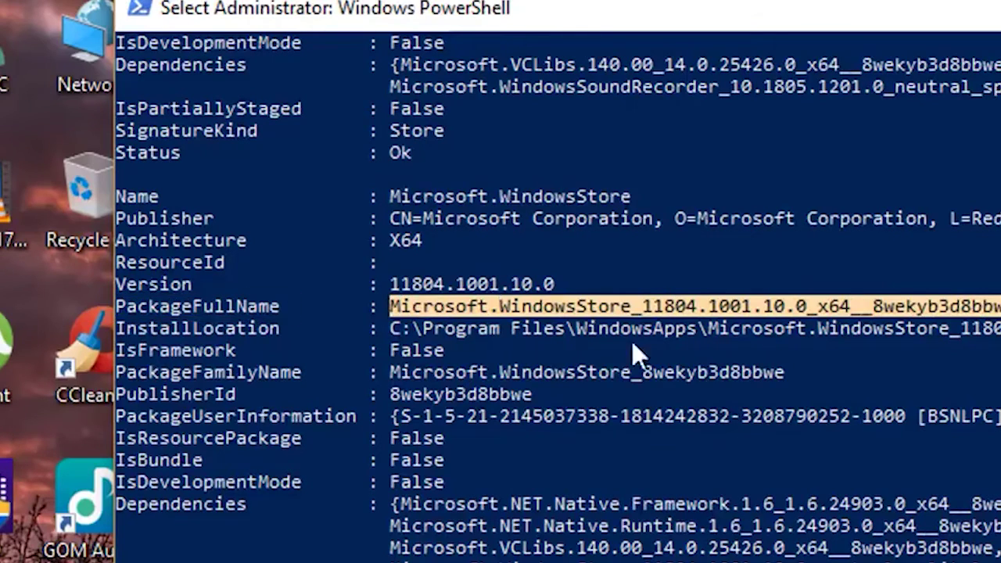
click(141, 9)
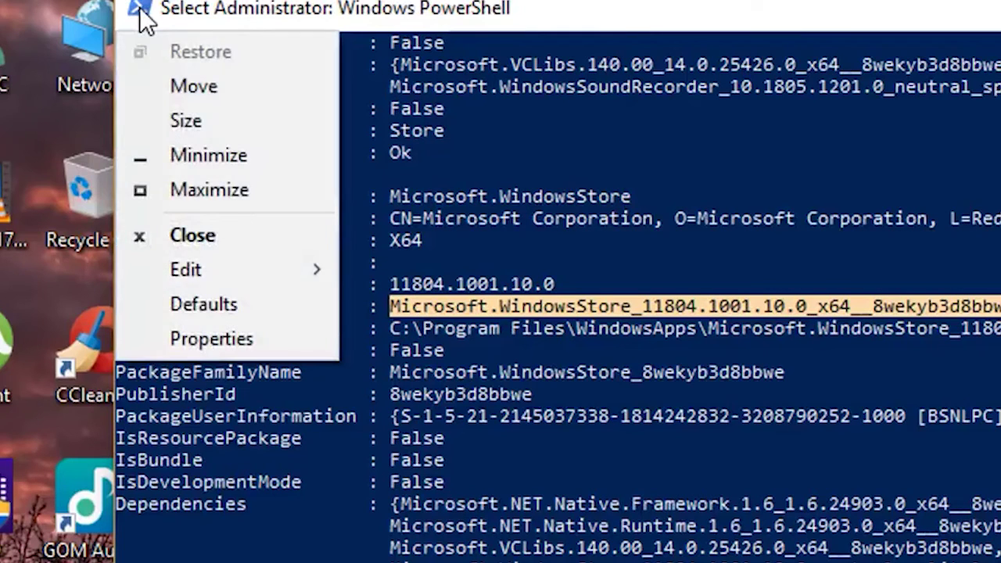
mouse_move(197, 268)
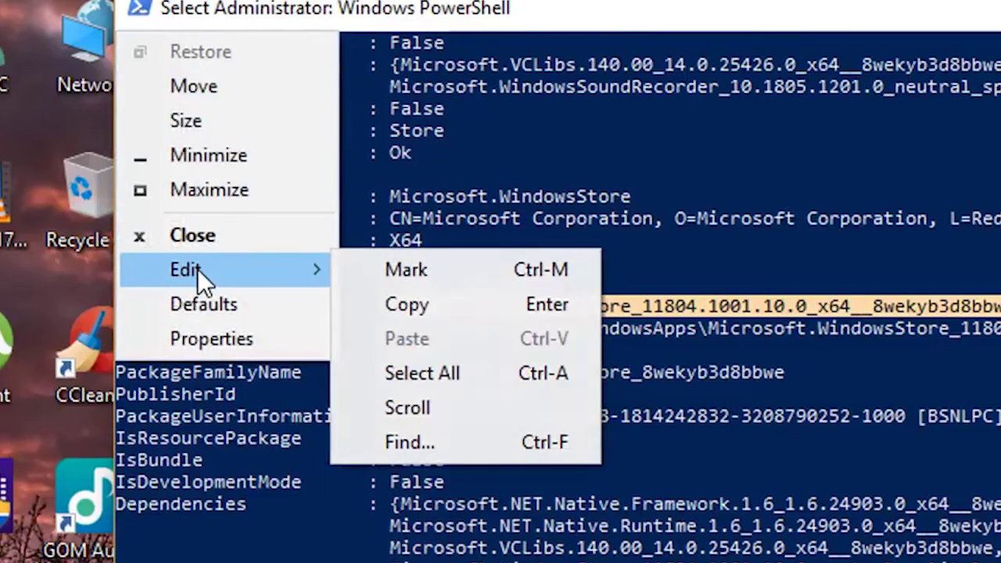
click(414, 313)
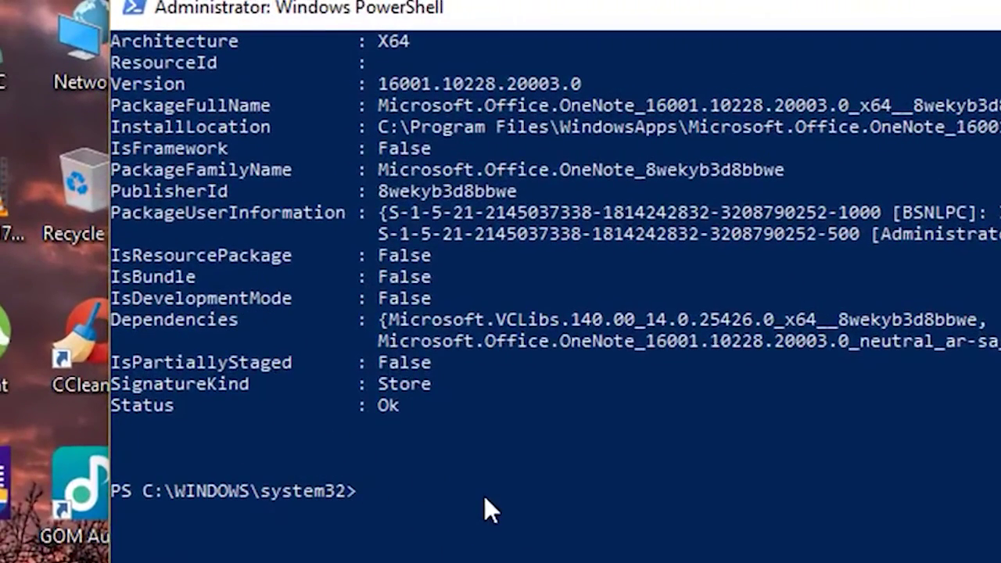
Remove the Store package by running Remove-AppxPackage with the copied name Microsoft.WindowsStore_11804.1001.10.0_x64__8wekyb3d8bbwe.
text(Remove)
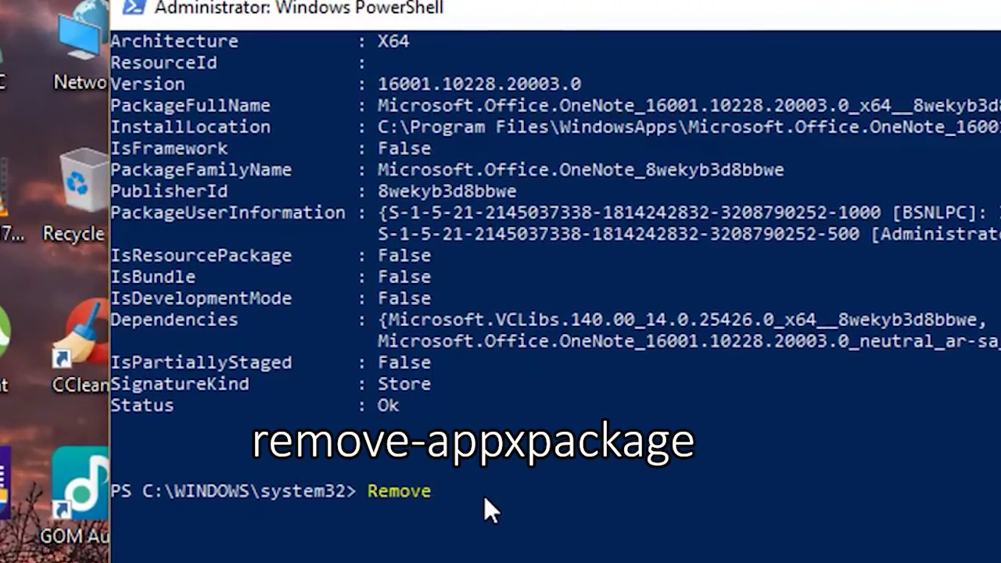
text(-AppxPackage)
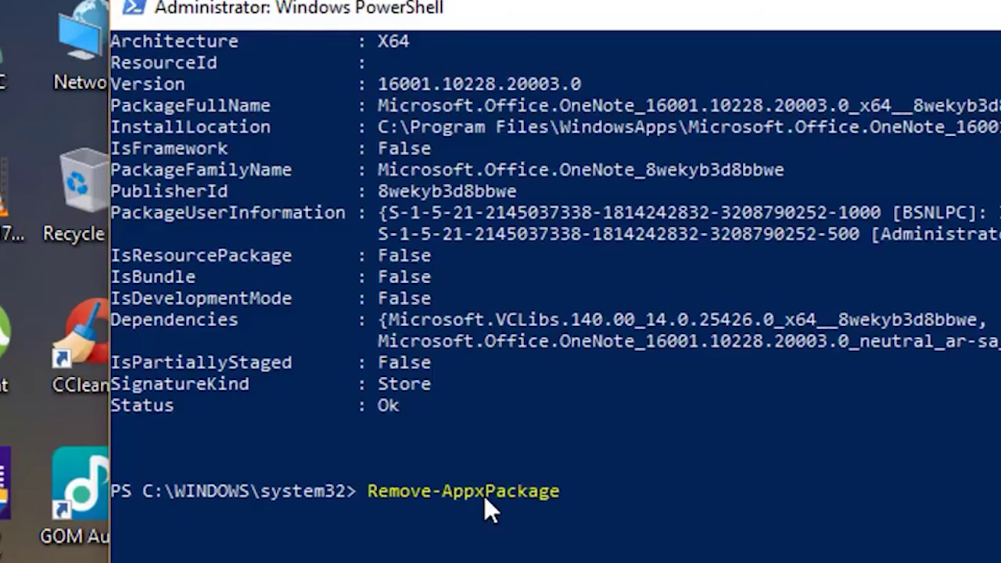
click(133, 7)
mouse_move(230, 223)
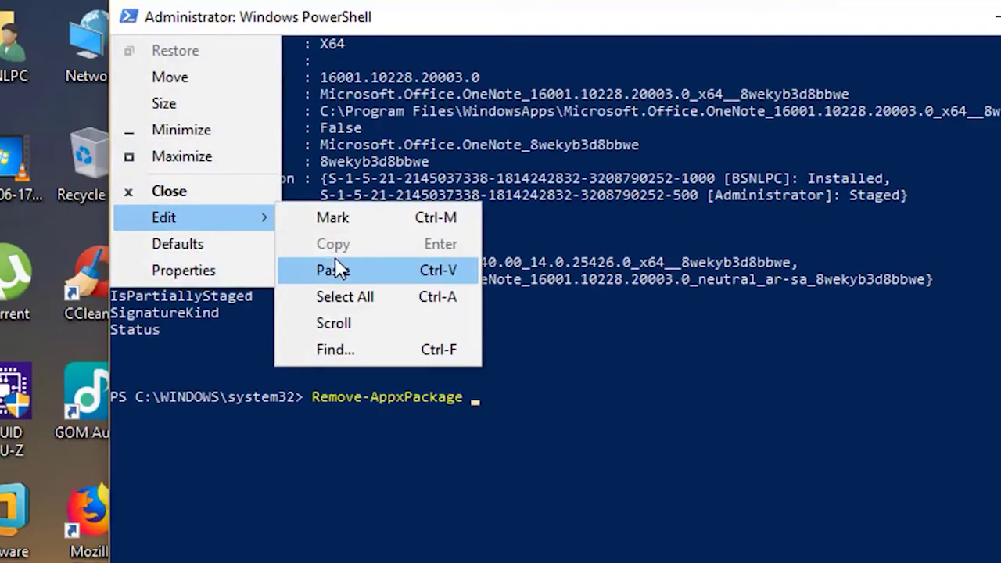
click(338, 266)
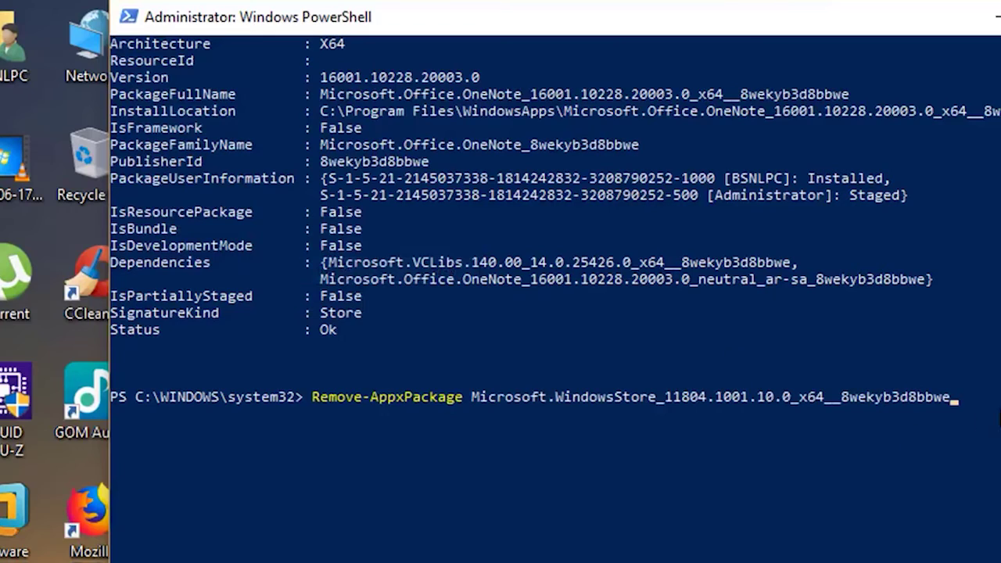
key(Return)
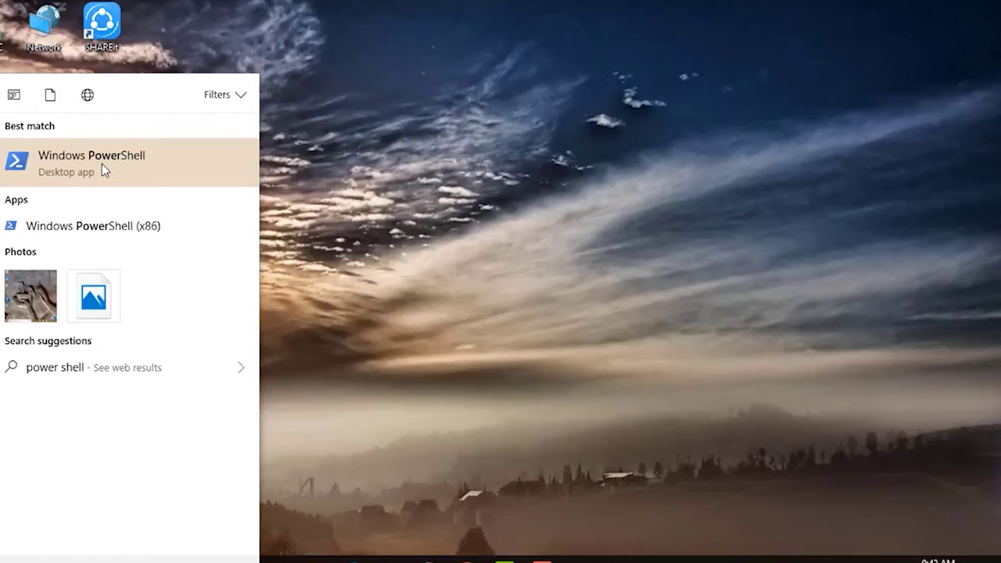
Start a new Windows PowerShell window as administrator and paste the clipboard command at its prompt.
right_click(101, 164)
click(70, 181)
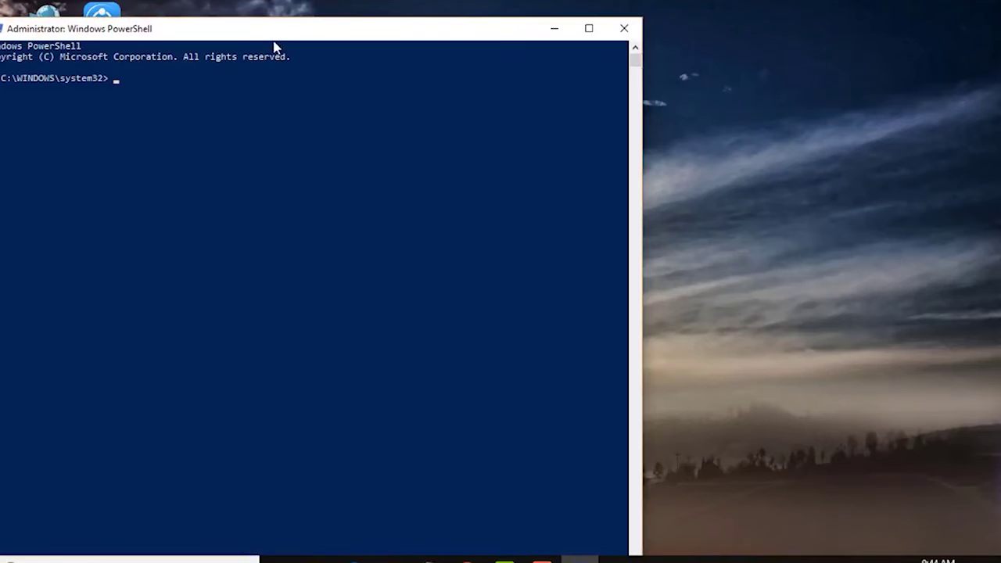
drag(277, 31, 462, 16)
click(188, 9)
mouse_move(243, 138)
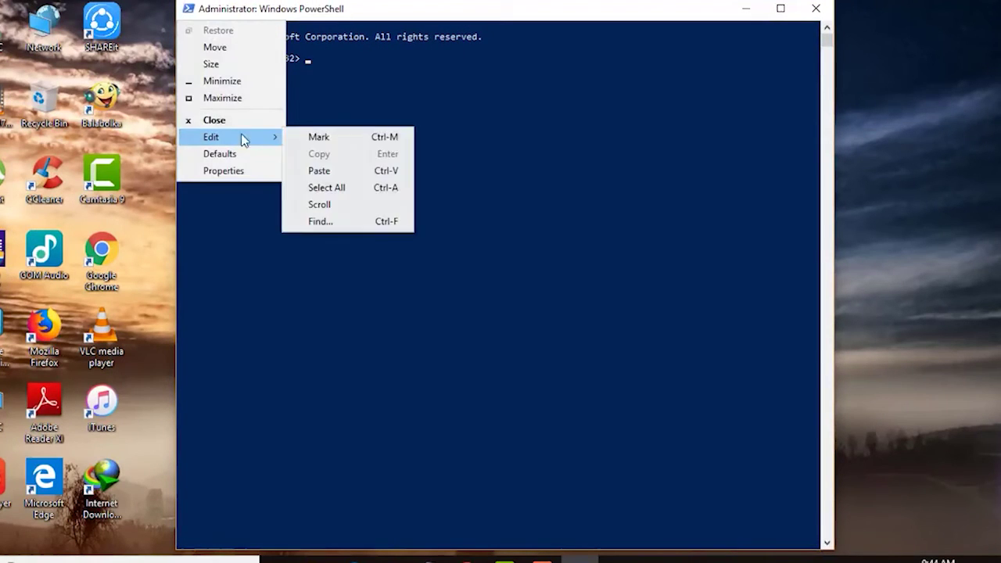
click(318, 170)
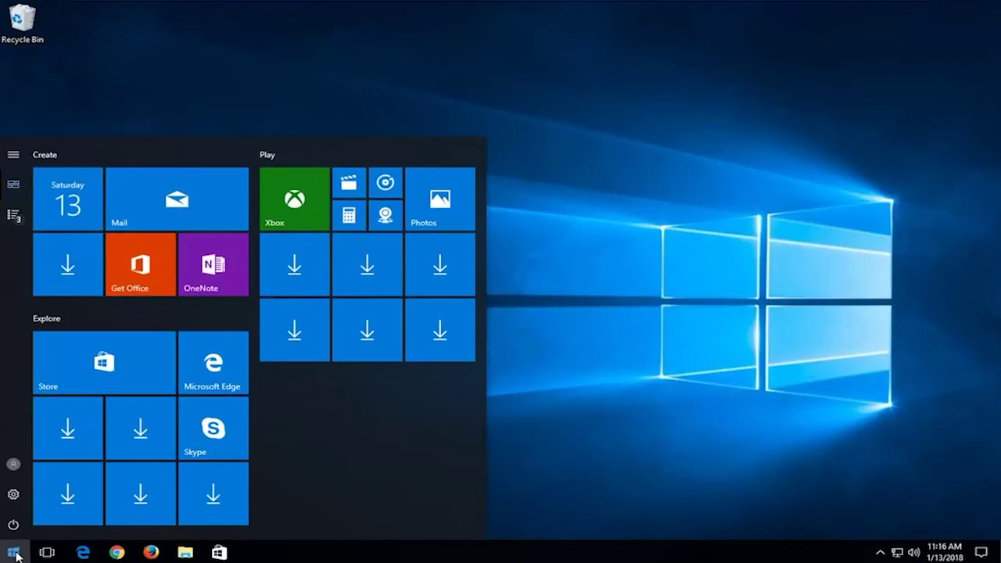
Search Windows for cmd and start Command Prompt as administrator.
text(cmd)
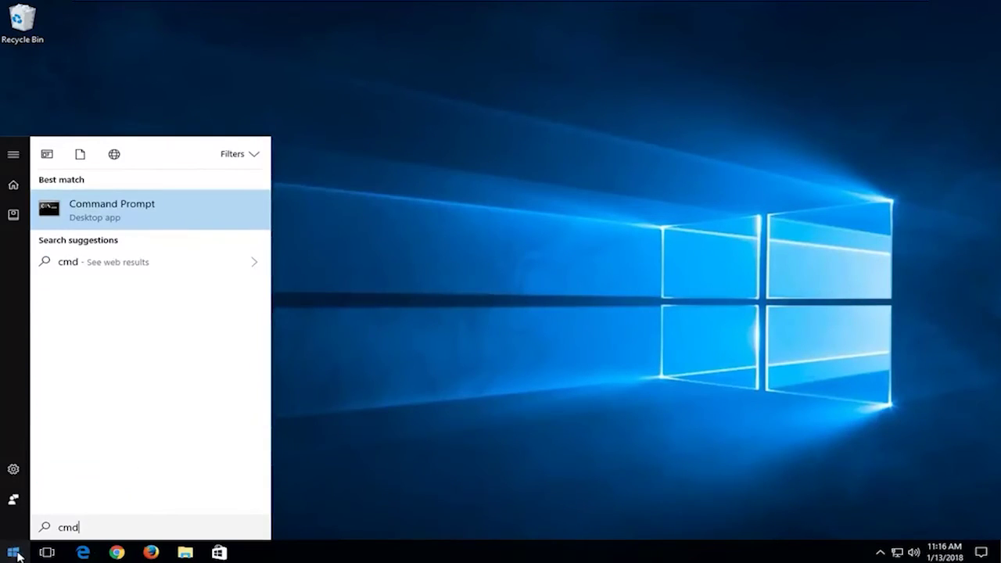
right_click(112, 216)
click(130, 226)
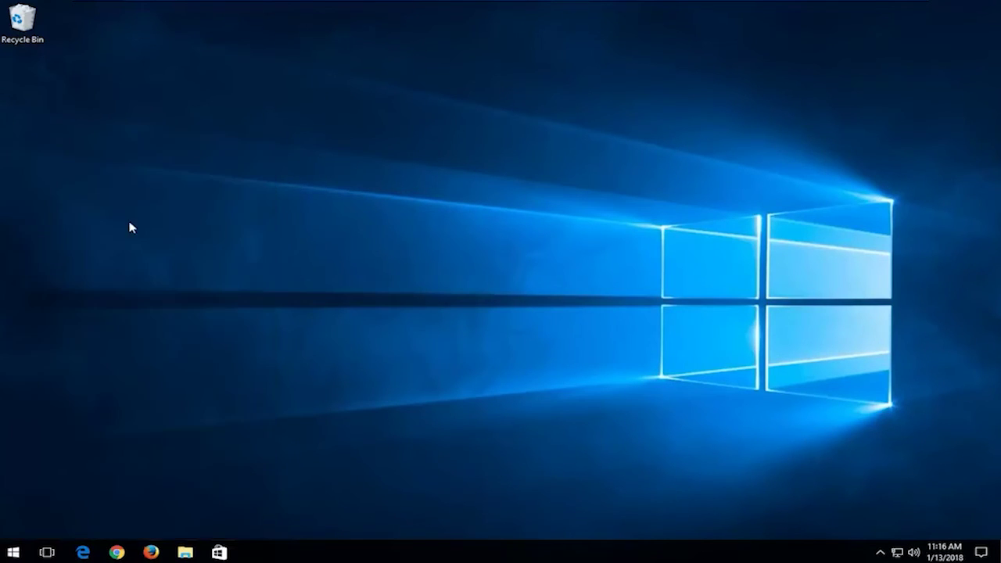
click(427, 353)
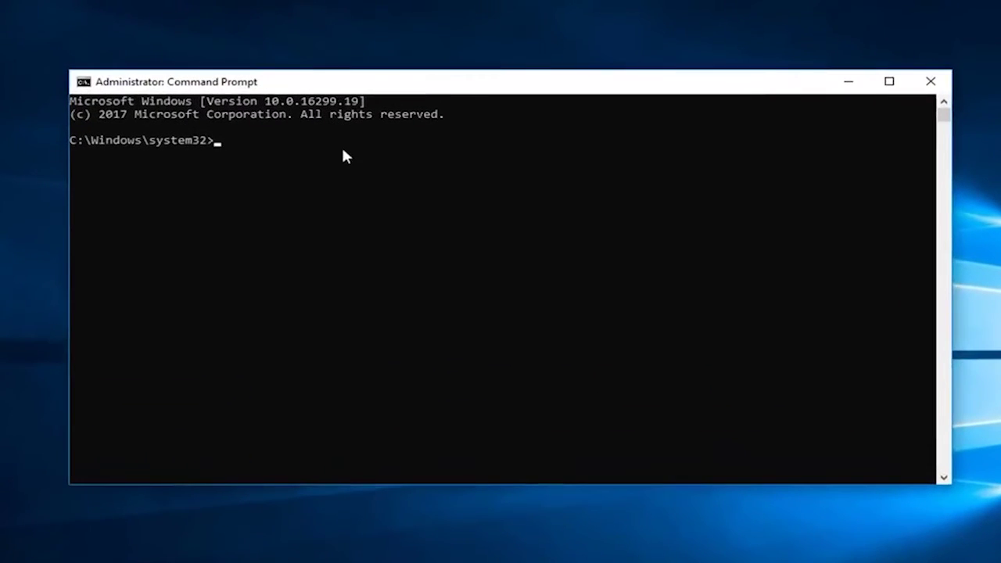
Scan the Windows system files with the command sfc /scannow.
text(sfc)
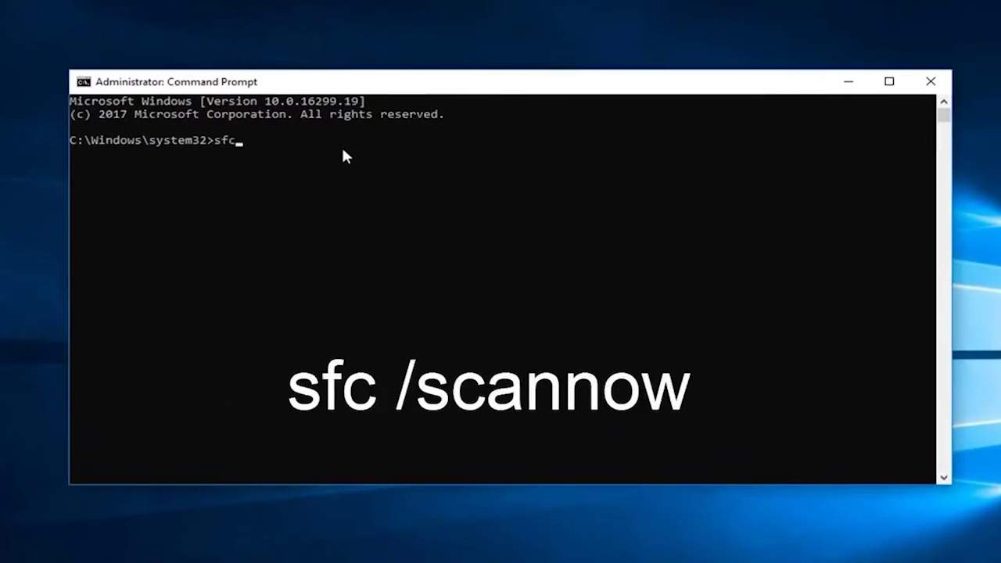
text( /scannow)
key(Return)
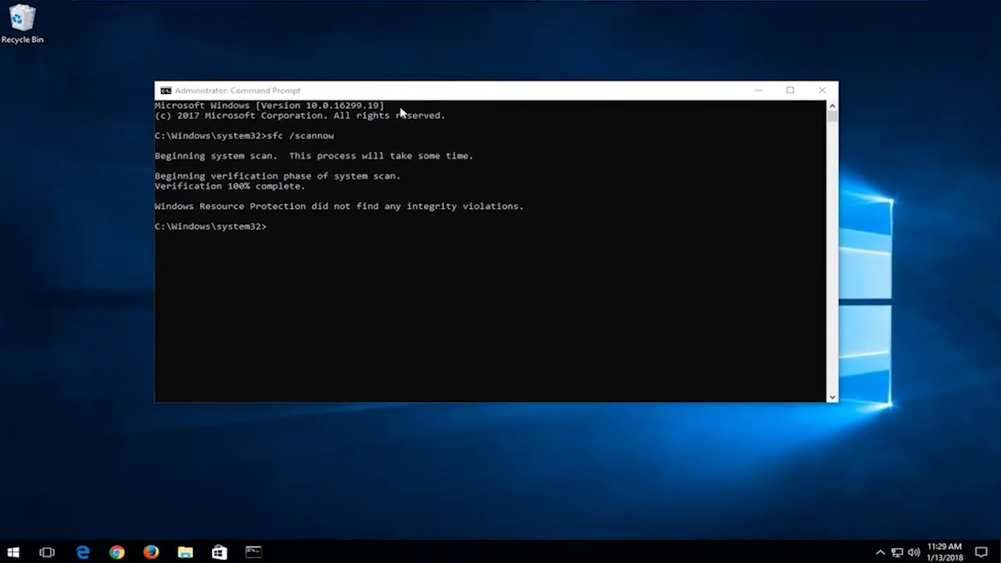
click(400, 109)
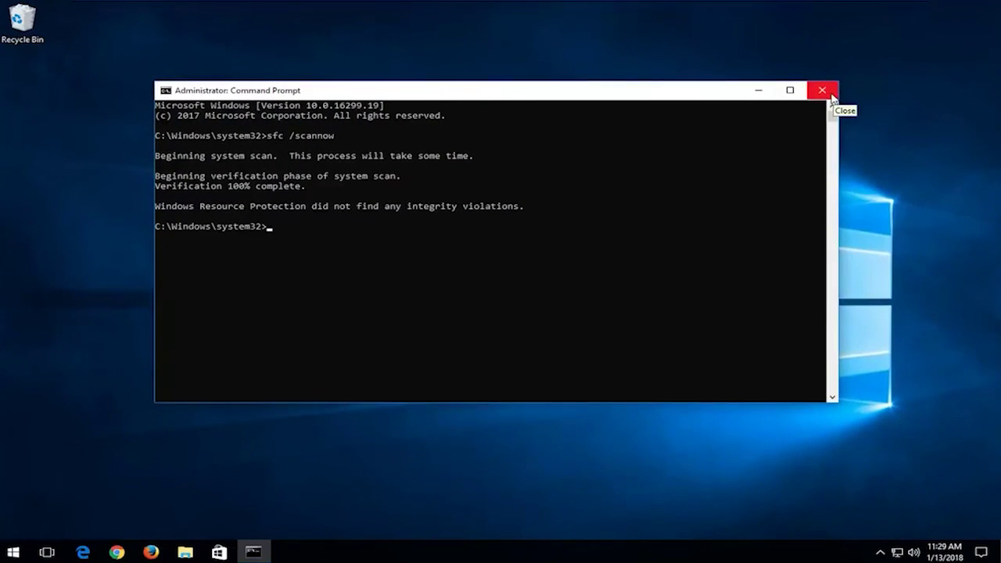